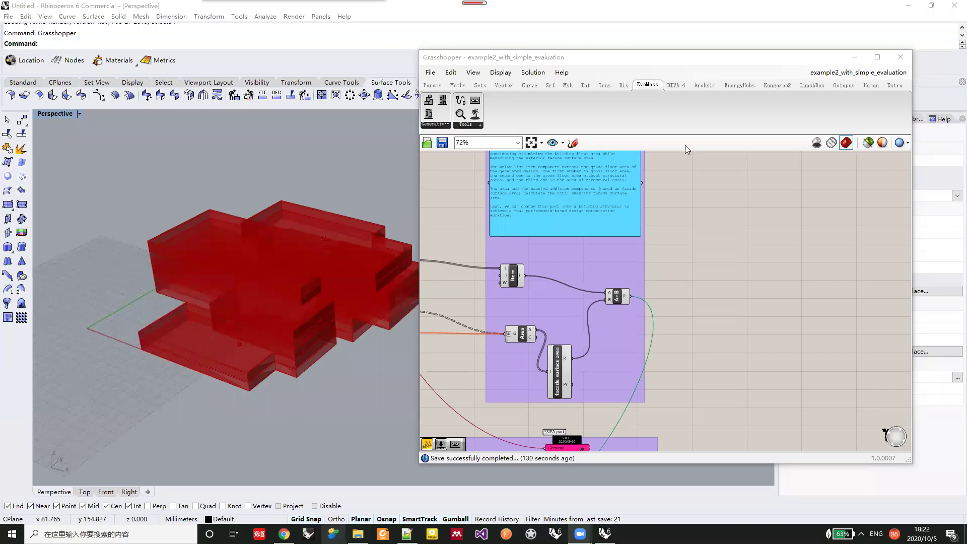
mouse_move(566, 393)
right_click_drag(306, 330, 275, 335, "shift")
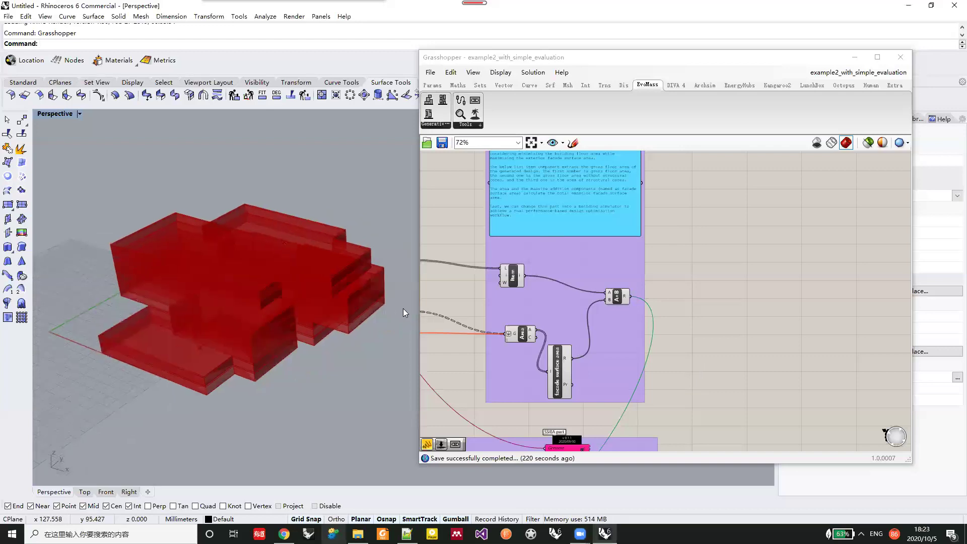
- Place an EvoMass Recorder component on the empty canvas beside the A+B addition component
left_click_drag(472, 100, 723, 306)
scroll(722, 305, "up", 4)
left_click_drag(693, 259, 728, 287)
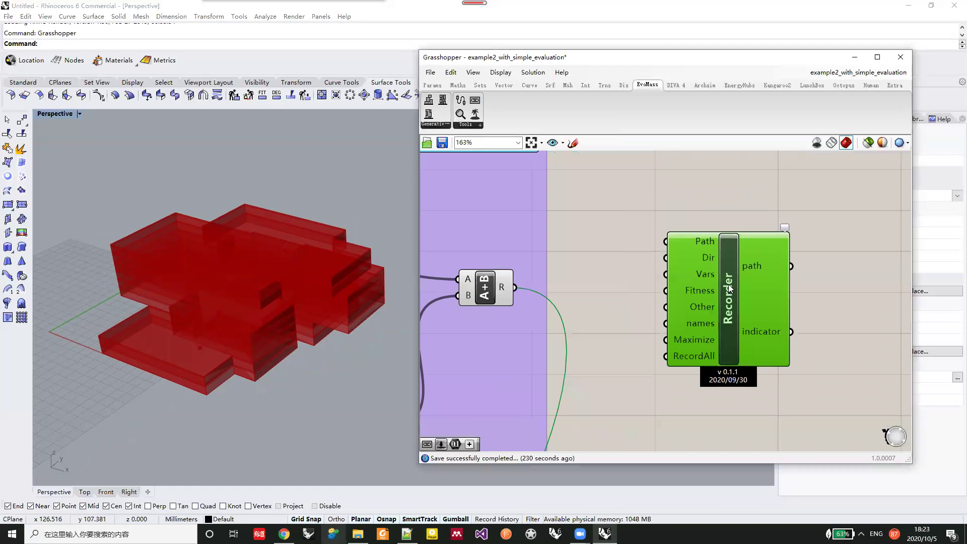
scroll(727, 287, "down", 3)
scroll(727, 285, "up", 2)
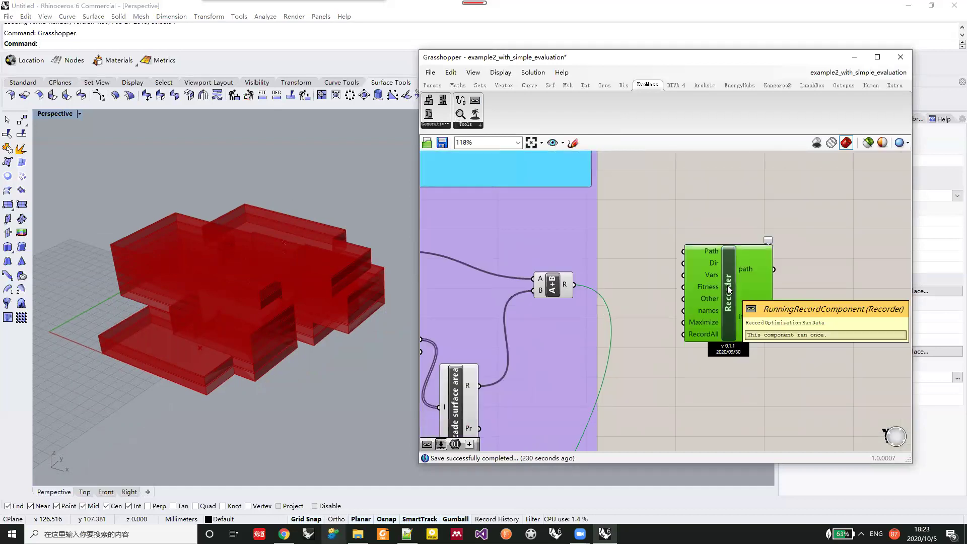
- Externalize the Recorder's XML file saving path and screenshot folder directory as panels, and stack both panels above the A+B component
right_click(728, 288)
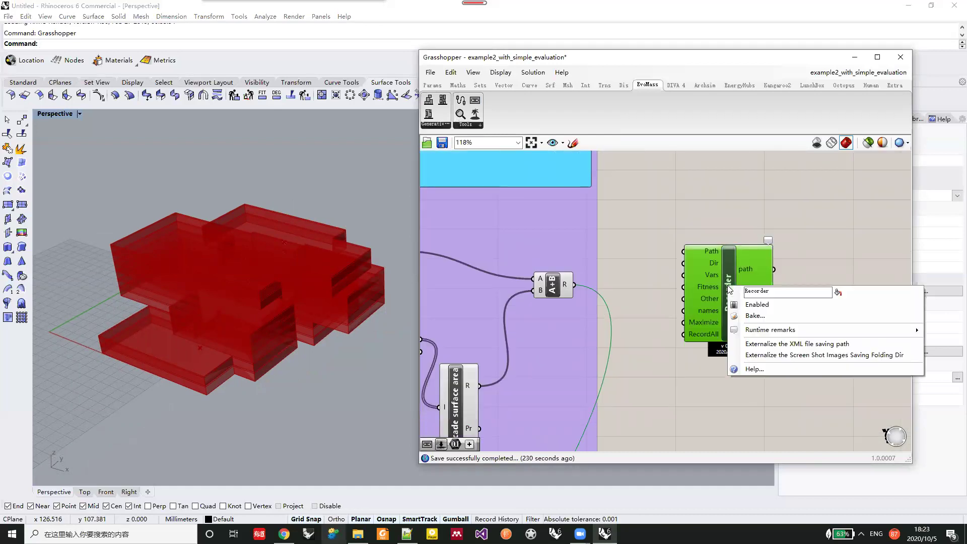
left_click(765, 344)
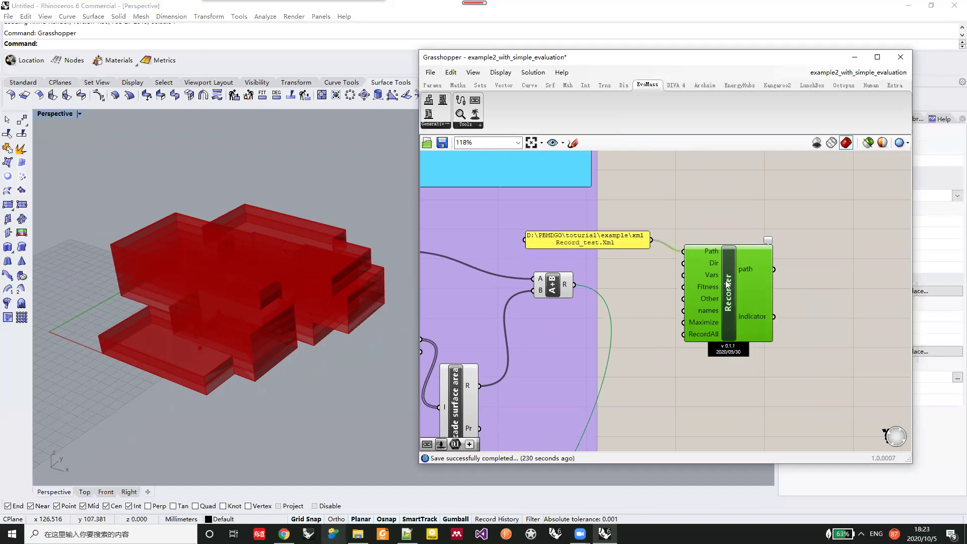
right_click(729, 269)
left_click(776, 336)
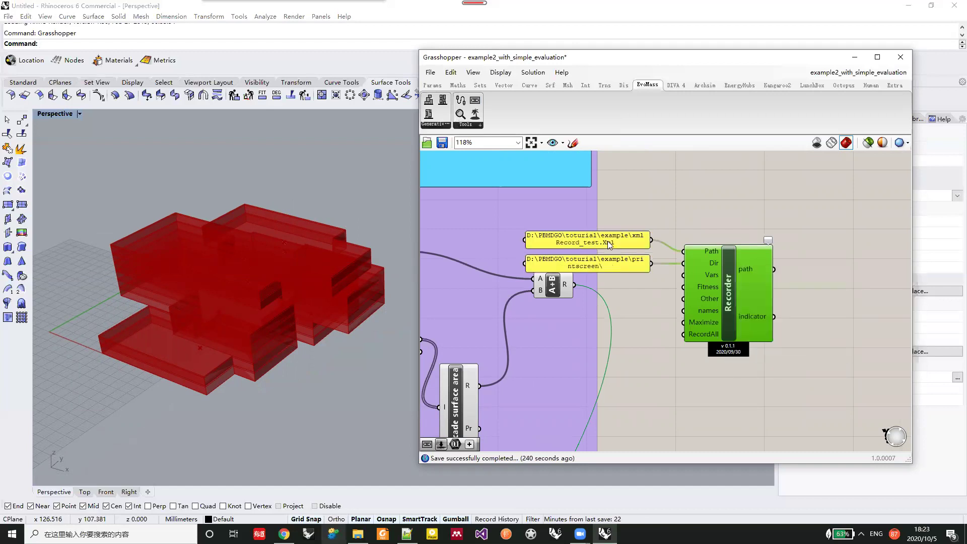
left_click_drag(607, 240, 611, 202)
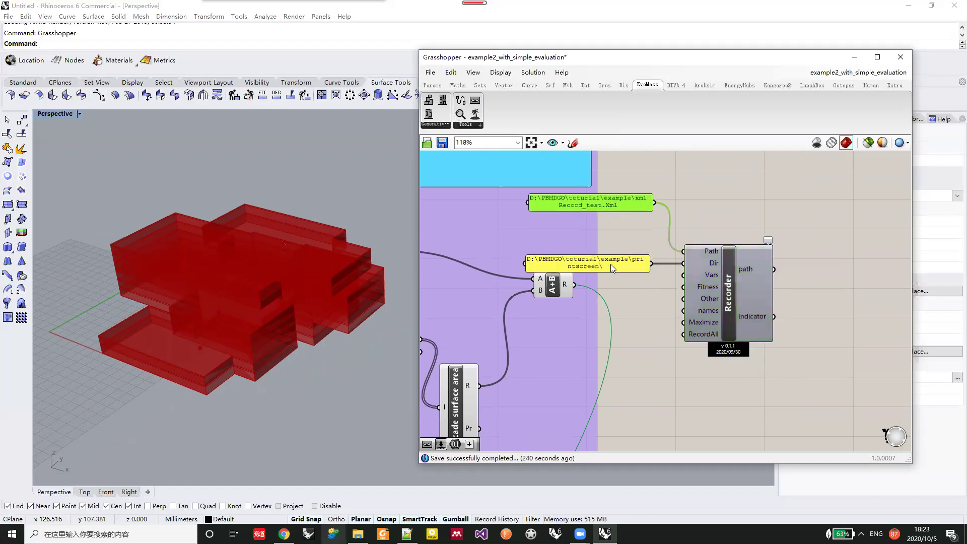
left_click_drag(611, 264, 618, 229)
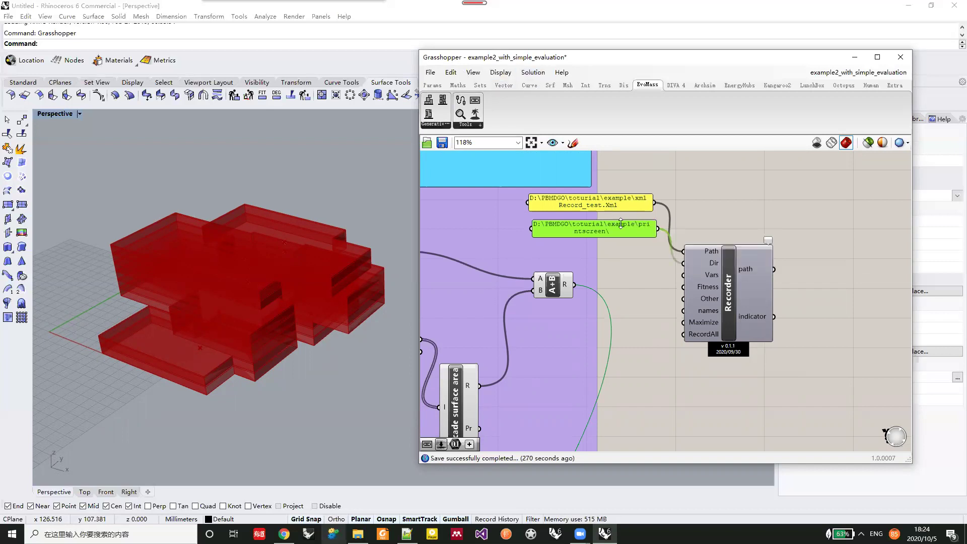
- Examine the Recorder's input parameters and the path panels feeding it
scroll(635, 253, "down", 2)
right_click_drag(628, 307, 690, 301)
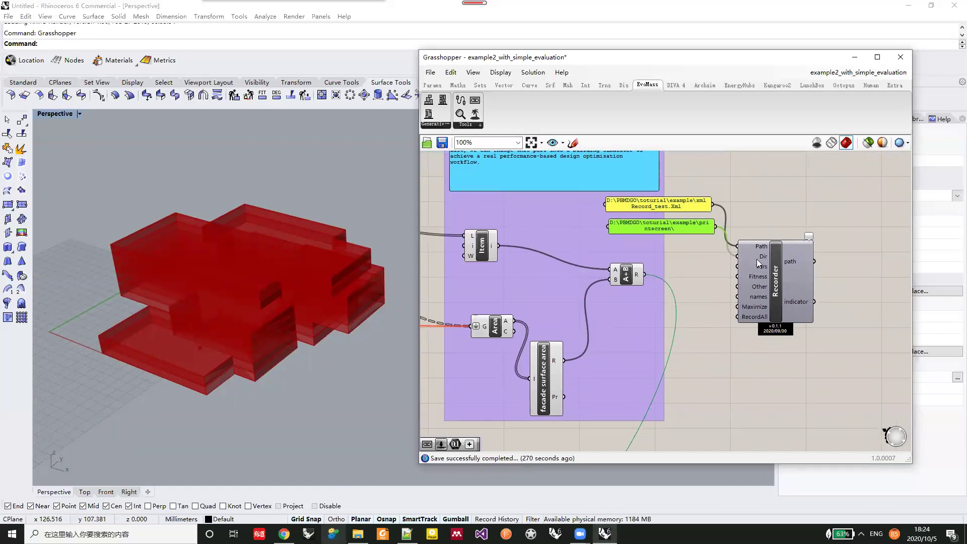
scroll(766, 280, "up", 2)
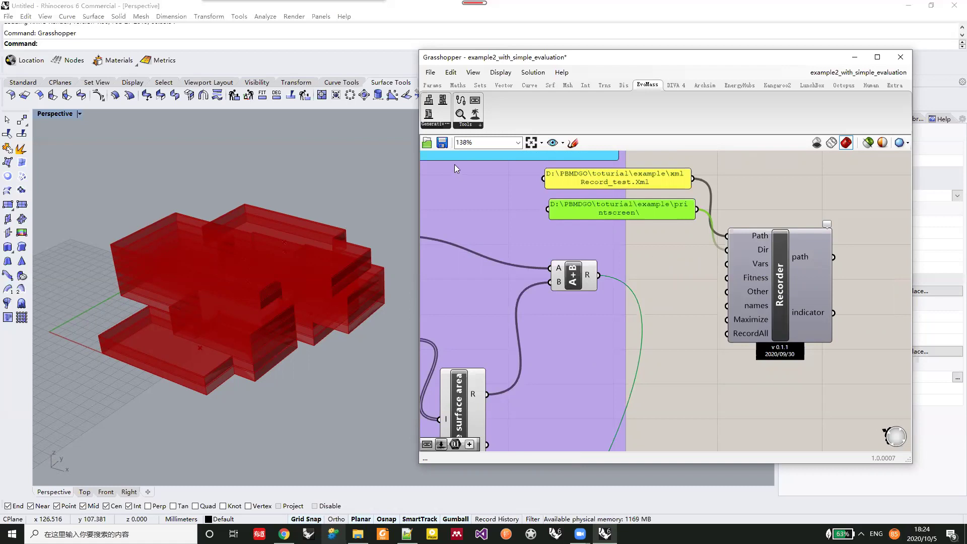
mouse_move(478, 413)
mouse_move(739, 268)
right_click_drag(665, 317, 667, 265)
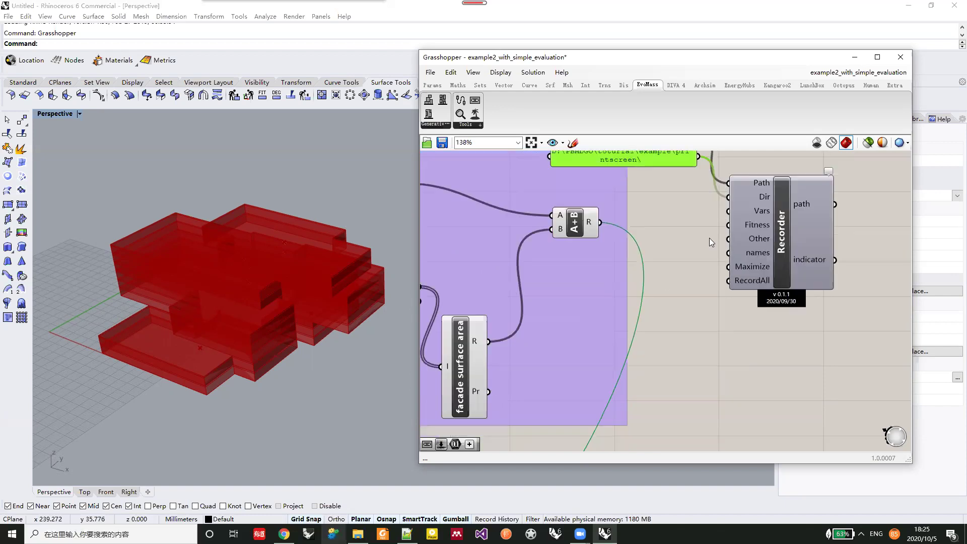
mouse_move(755, 230)
- Check the Item and Area outputs, and connect the A+B result to the Recorder's Fitness input
scroll(756, 229, "down", 2)
right_click_drag(495, 219, 535, 249)
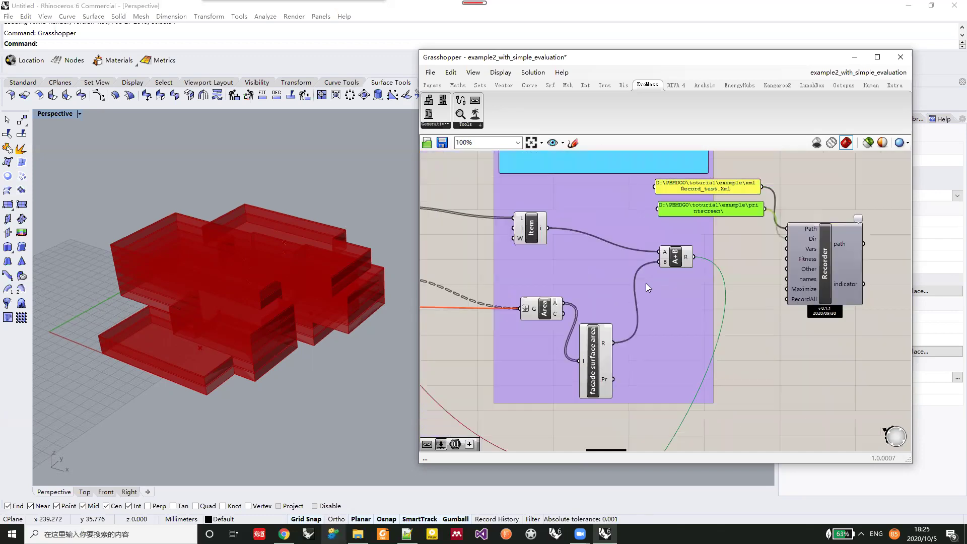
scroll(535, 249, "down", 3)
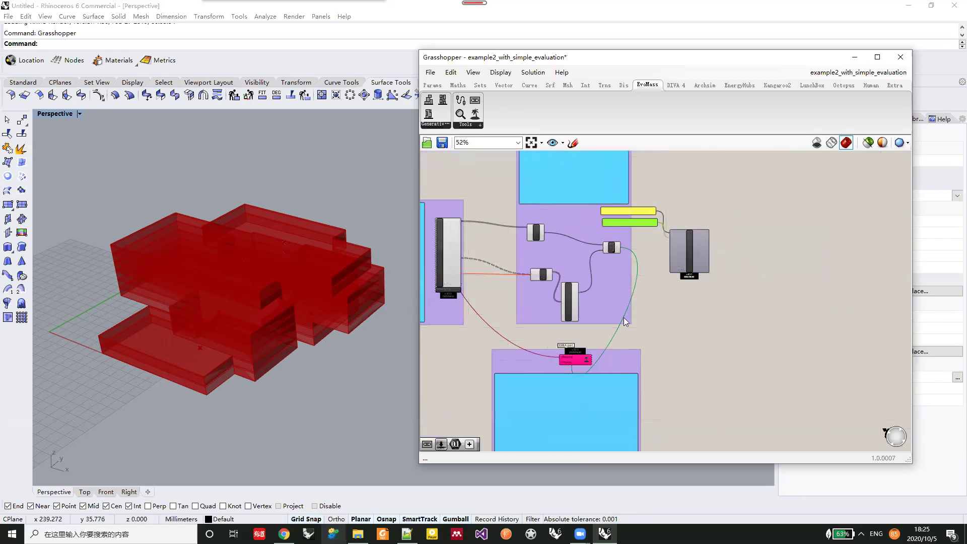
scroll(615, 246, "up", 3)
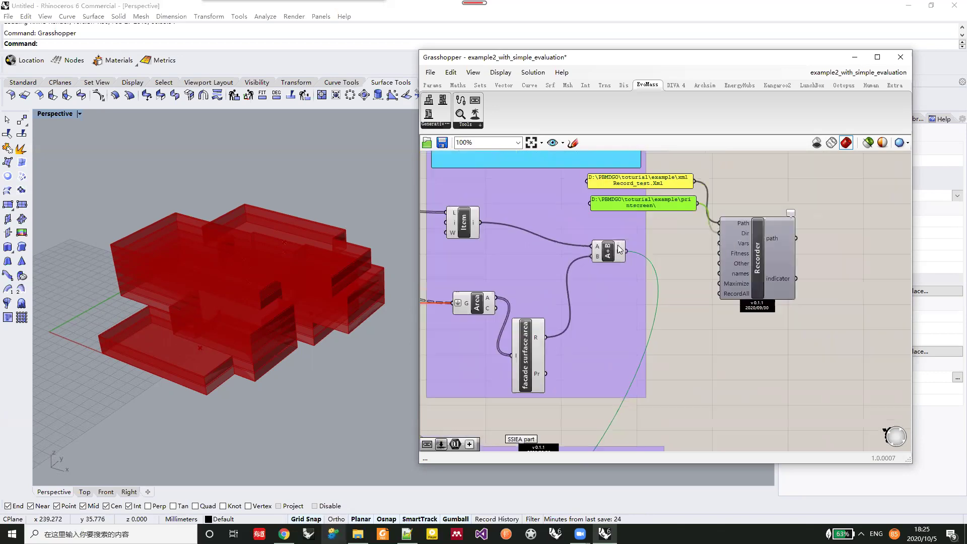
right_click_drag(627, 263, 647, 239)
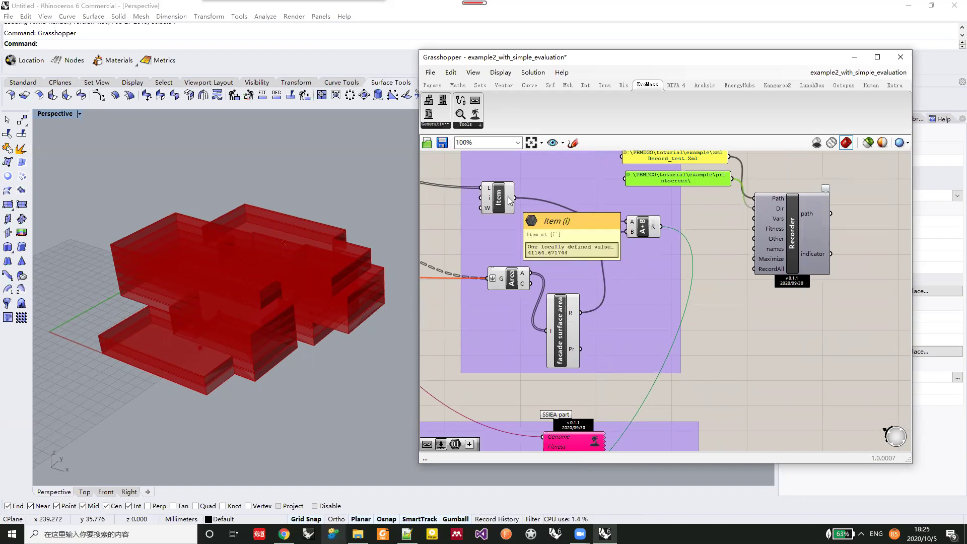
mouse_move(523, 273)
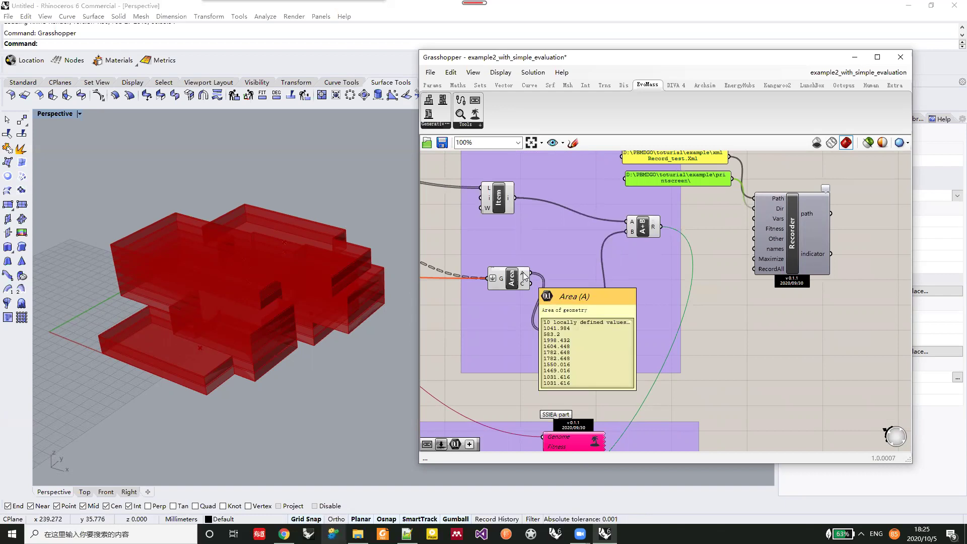
left_click_drag(662, 227, 754, 228)
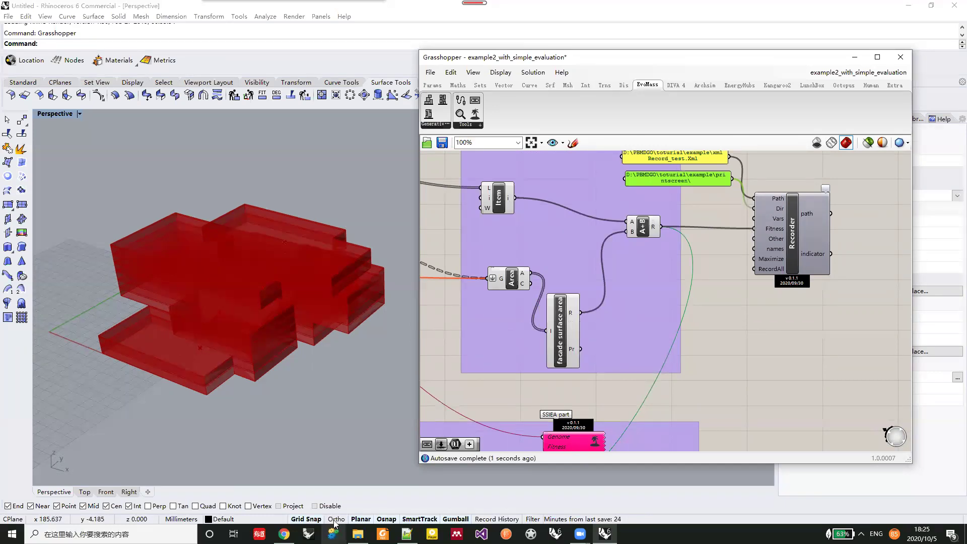
- Switch to File Explorer to check the printscreen folder and recorded files in the example folder, and minimize the window
left_click(357, 533)
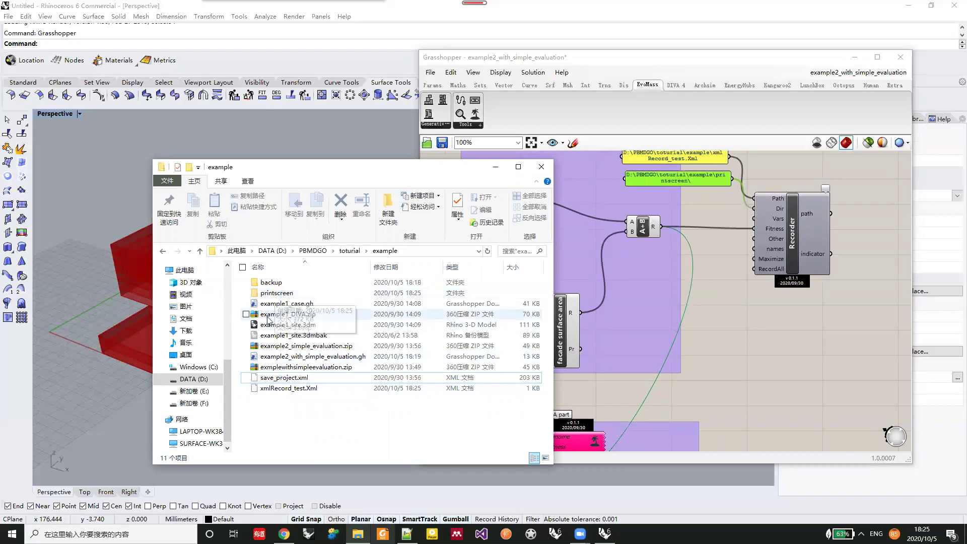
mouse_move(292, 296)
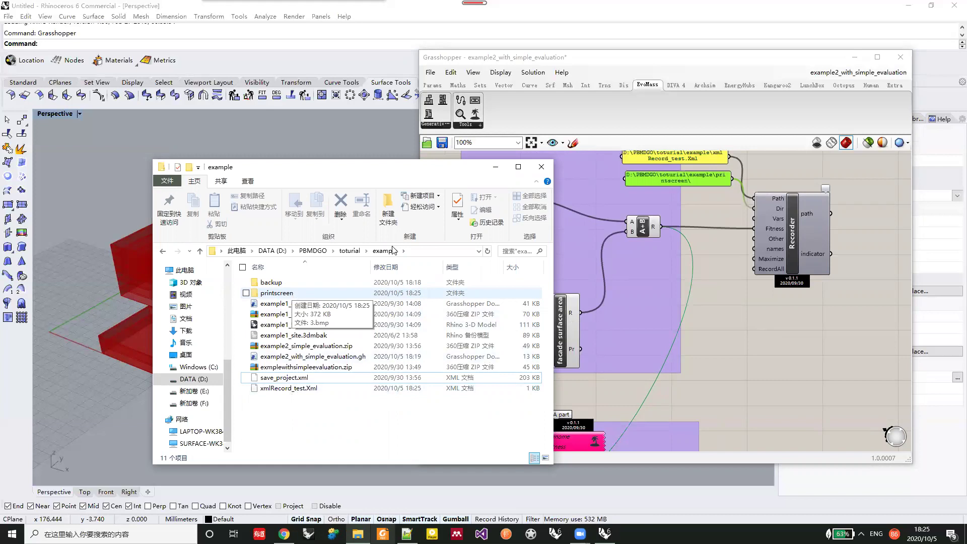
left_click(496, 166)
- Add a Number parameter below the A+B component and feed it the Item component's output
mouse_move(773, 238)
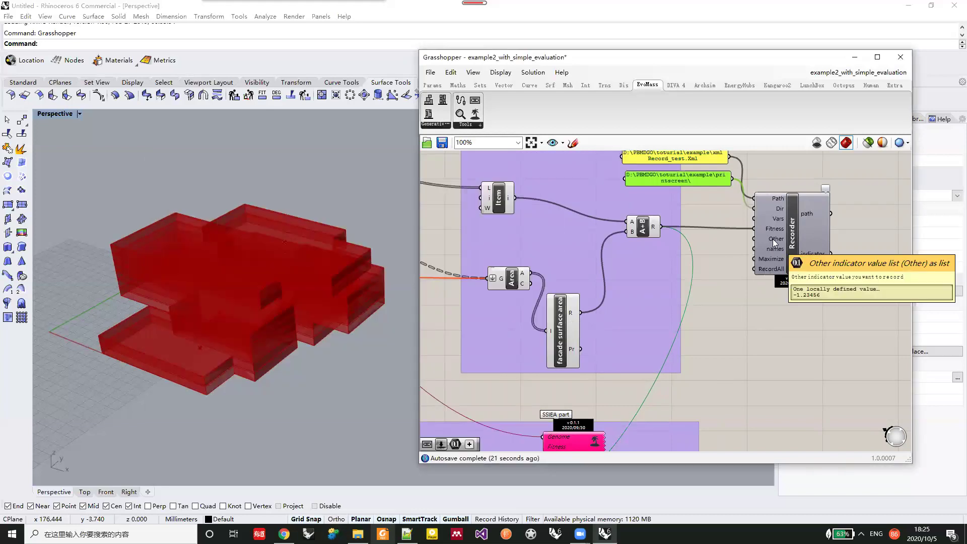
double_click(655, 286)
left_click(709, 300)
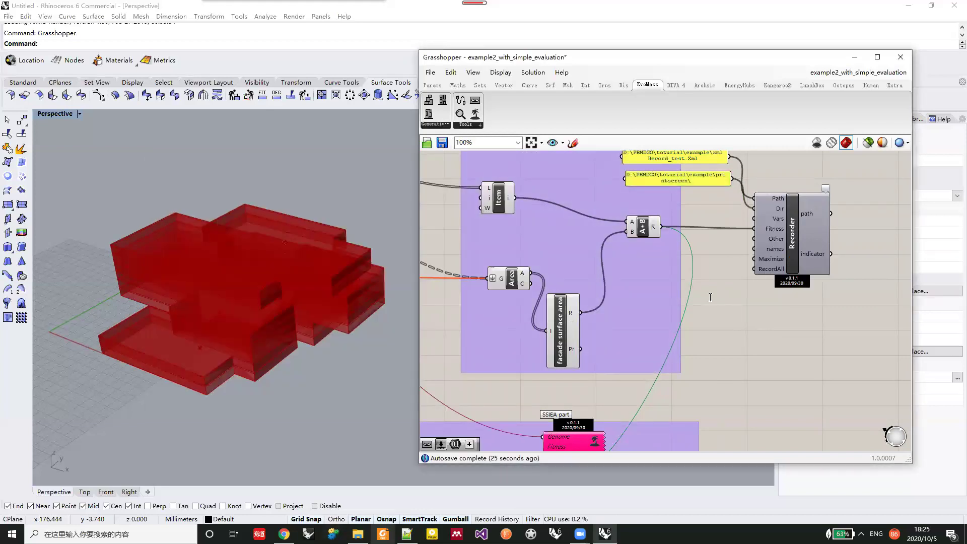
double_click(710, 297)
type("number")
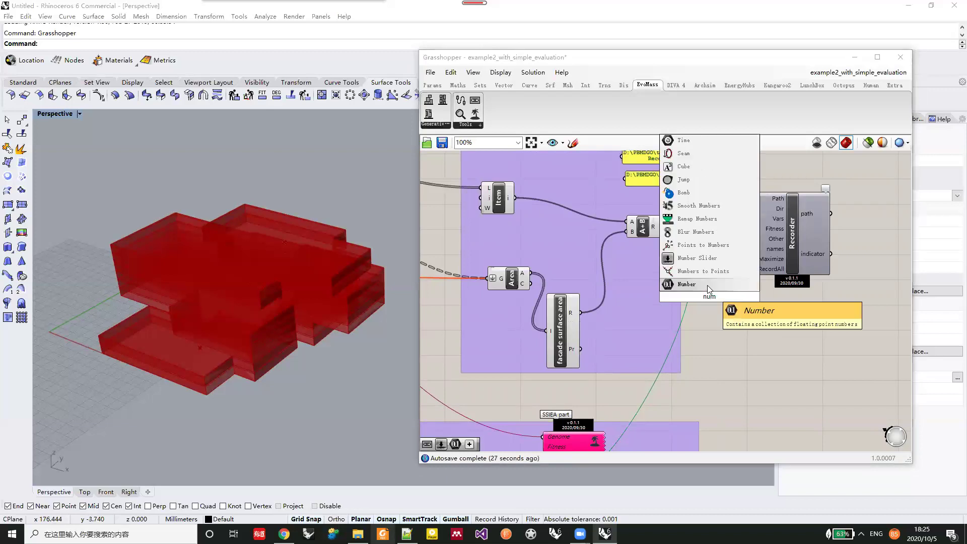
key("Return")
left_click_drag(515, 198, 697, 298)
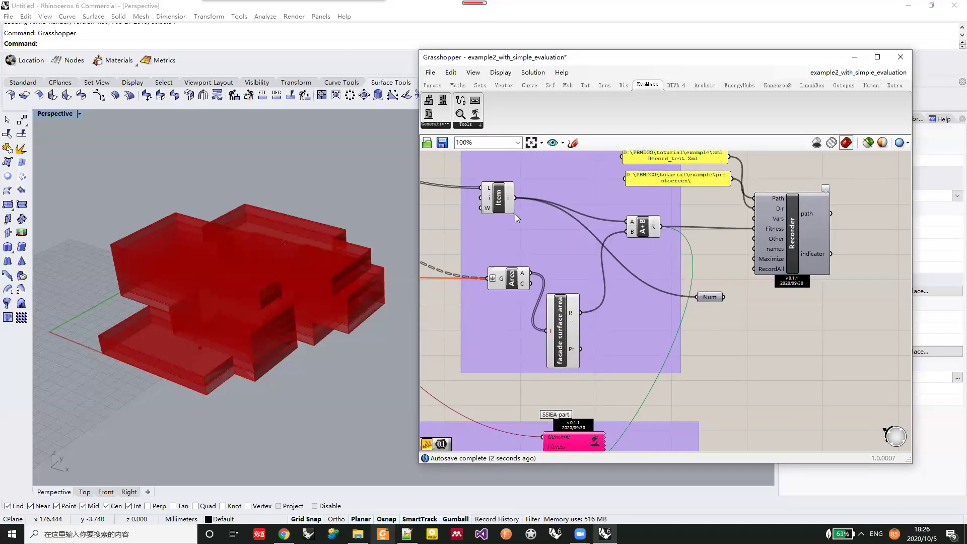
- Add the Area output to the Number parameter, connect the parameter to the Recorder's Other input, and move both components into place
left_click_drag(536, 276, 754, 238)
left_click_drag(716, 297, 705, 276)
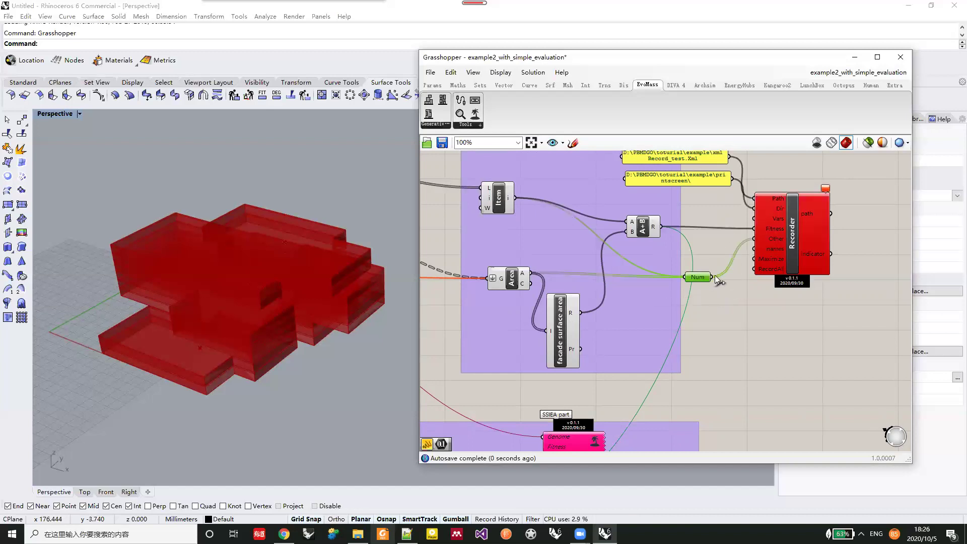
left_click_drag(795, 237, 819, 238)
left_click_drag(698, 276, 739, 251)
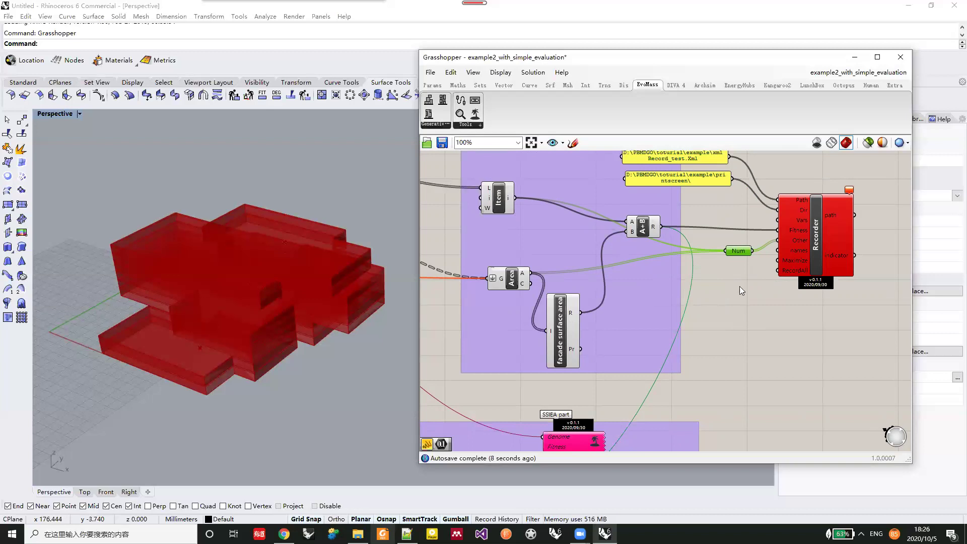
left_click_drag(739, 255, 735, 248)
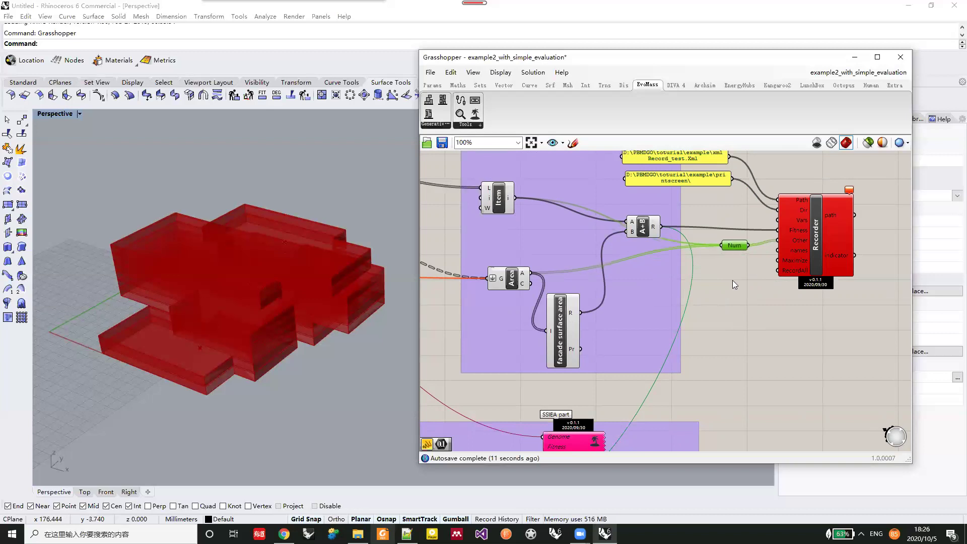
- Add a panel below the Number parameter containing the lines "floor_area" and "facade_area"
double_click(723, 291)
type("panel")
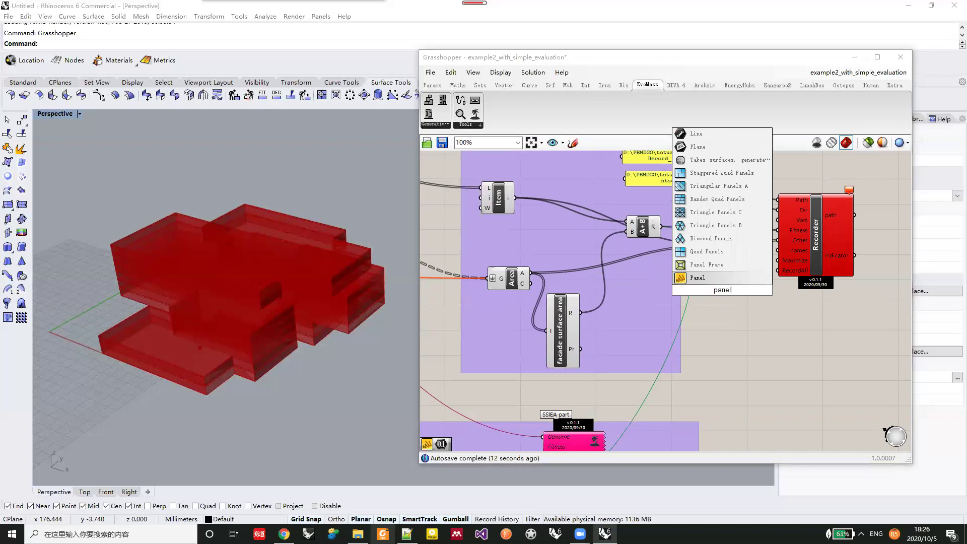
left_click(714, 280)
double_click(724, 278)
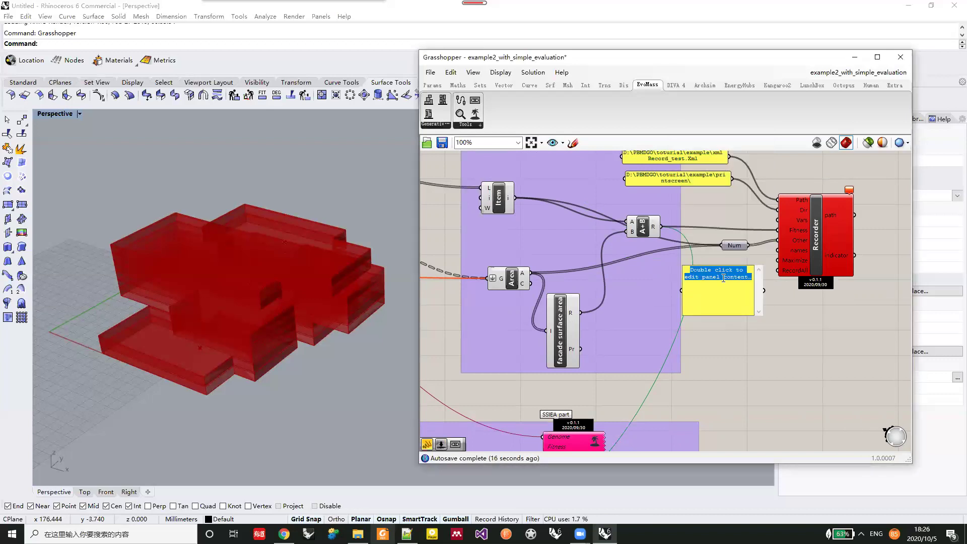
type("area")
type("fa")
type("cade_area")
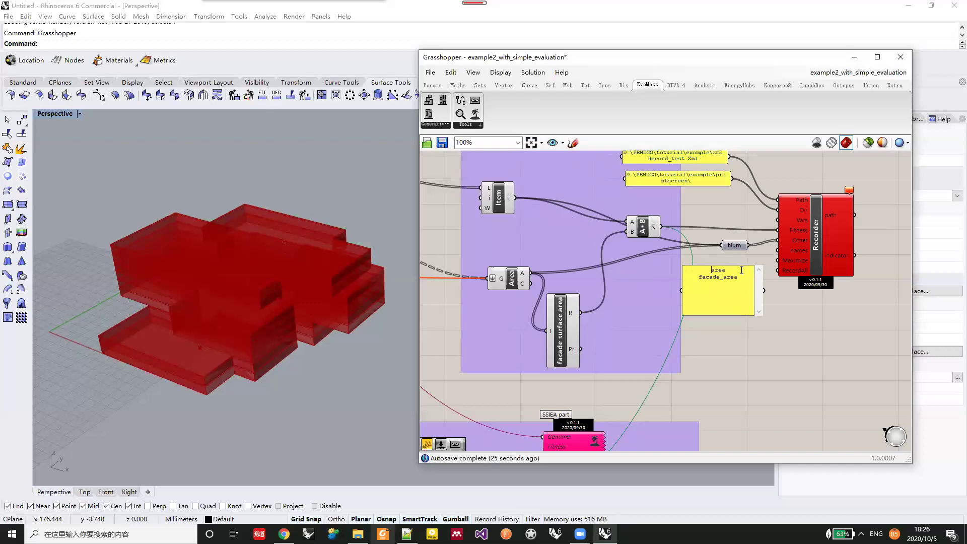
type("floor_")
left_click(743, 349)
- Turn off Multiline Data for the floor_area and facade_area panel and connect it to the Recorder's names input
right_click(735, 295)
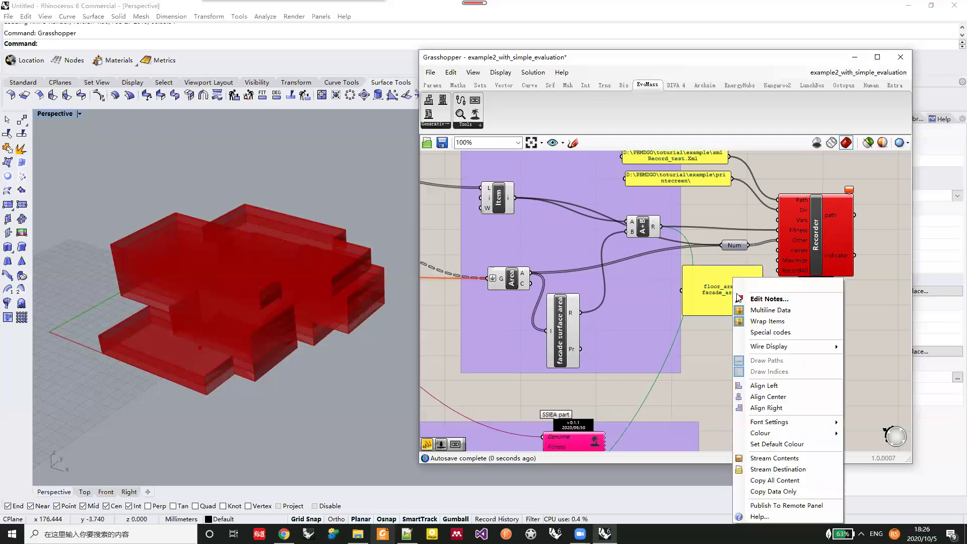
left_click(771, 310)
left_click_drag(765, 290, 732, 256)
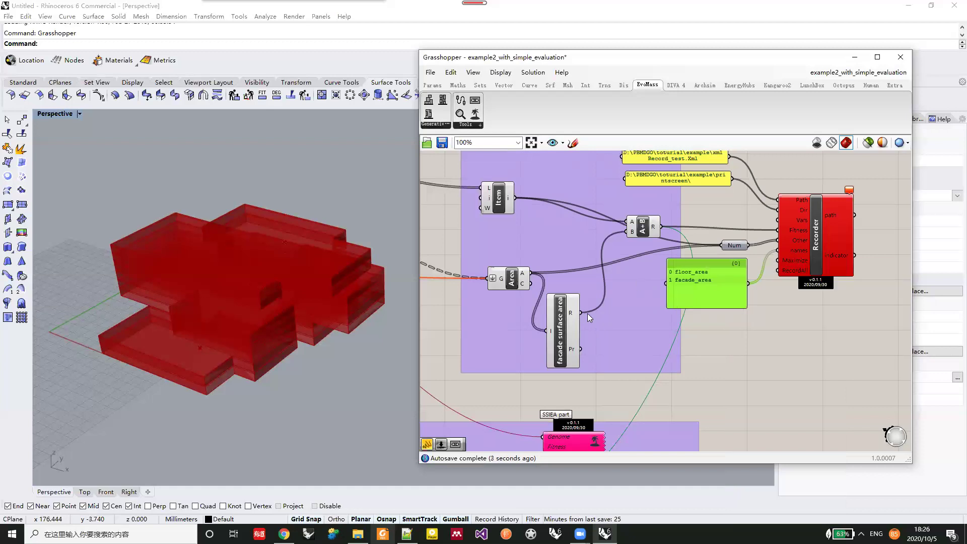
- Rewire the Number parameter to take the Item output and the facade surface area result instead of the Area output
left_click_drag(513, 200, 722, 245)
left_click_drag(581, 313, 723, 245)
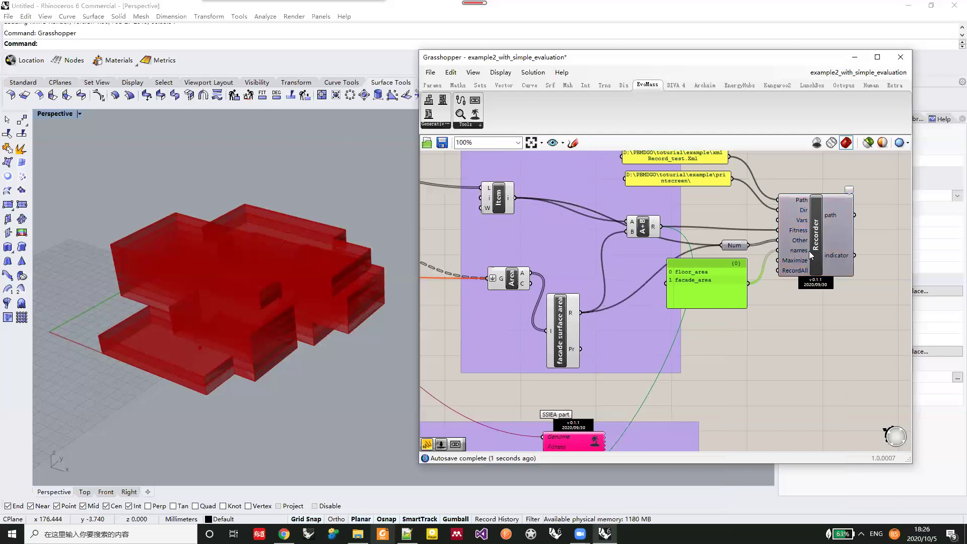
- Add a panel beside the Recorder and connect the Recorder's indicator output to it
double_click(832, 315)
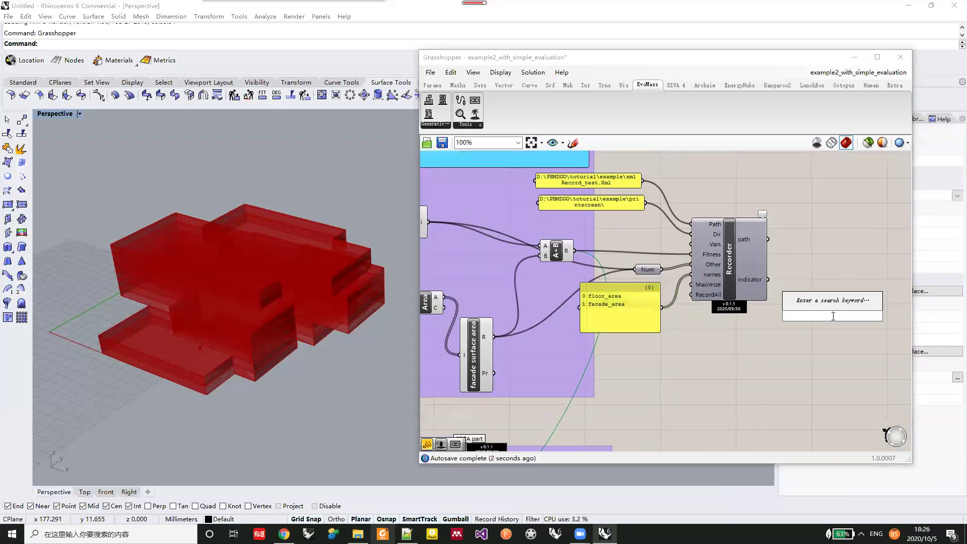
type("panel")
key("Return")
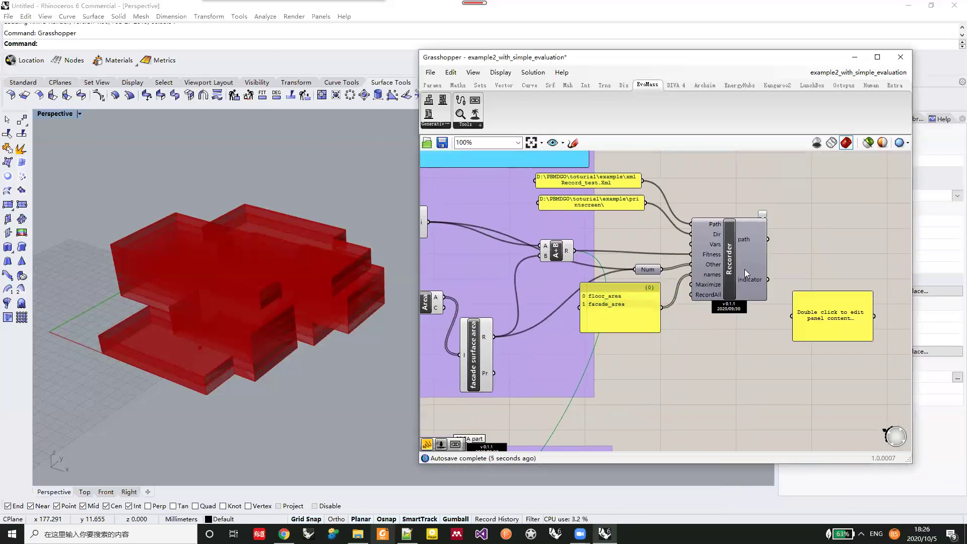
left_click_drag(768, 280, 798, 316)
right_click_drag(908, 333, 772, 317)
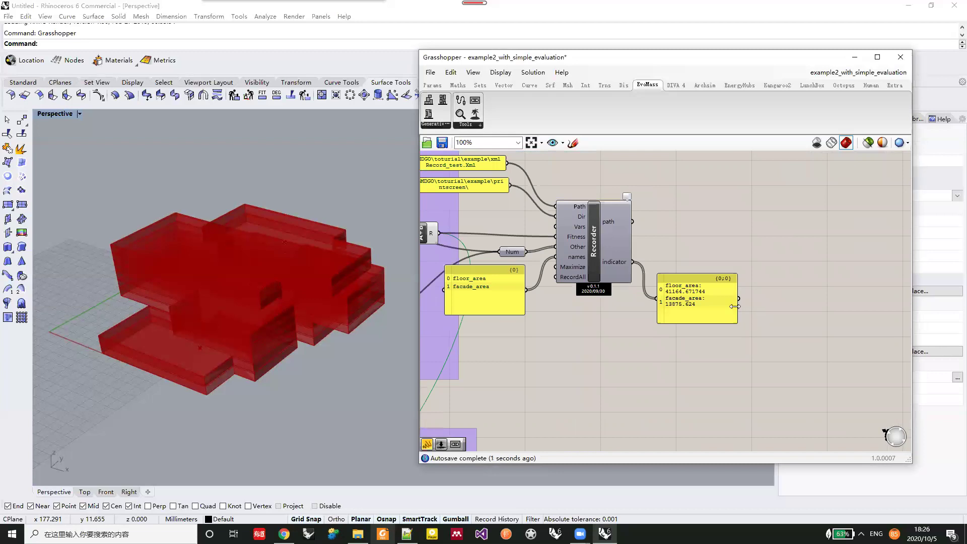
- Widen the panel connected to the Recorder's indicator output so each entry fits on one line
left_click_drag(736, 306, 801, 306)
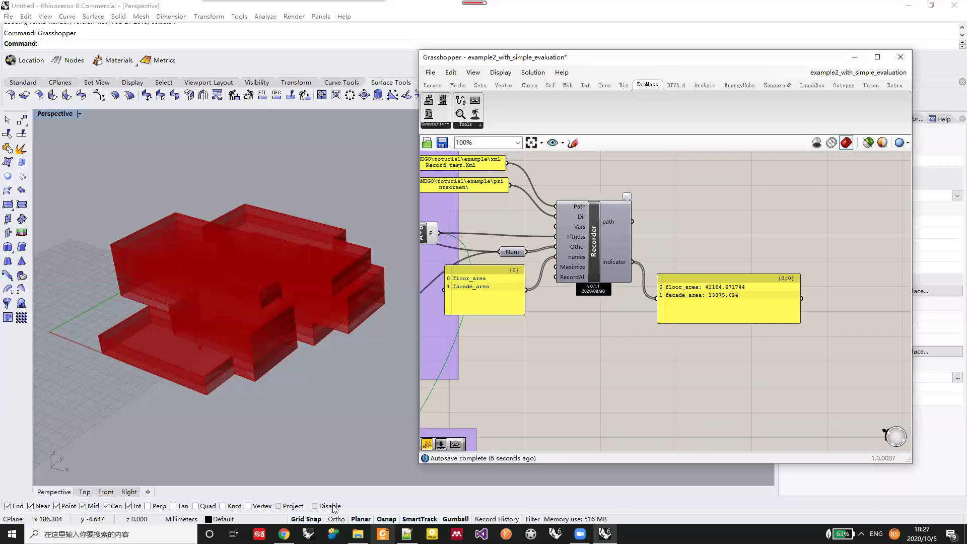
- Switch to Notepad++, reload xmlRecord_test.Xml and highlight the floor_area and facade_area lines under Index_4 to review them
left_click(407, 534)
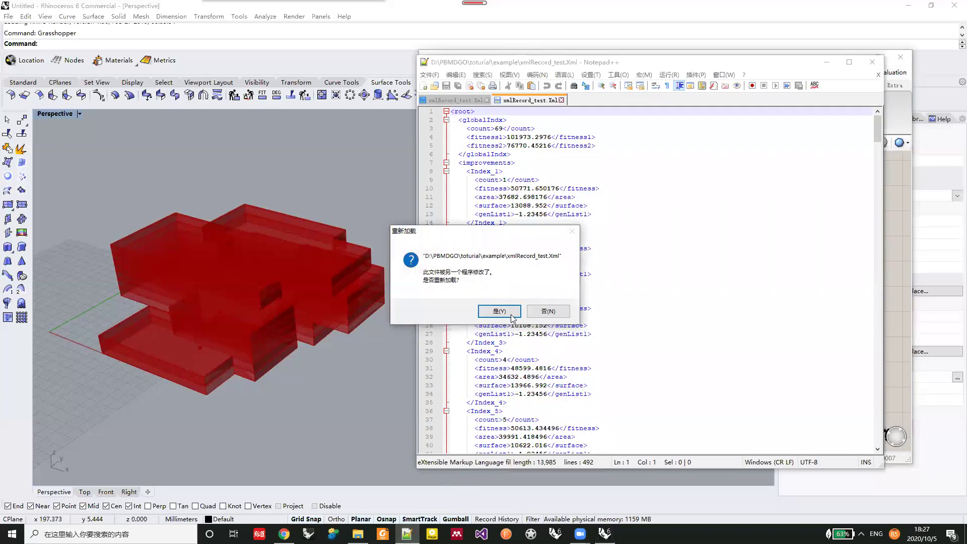
left_click(503, 315)
left_click(479, 351)
key("shift+End")
key("shift+Down")
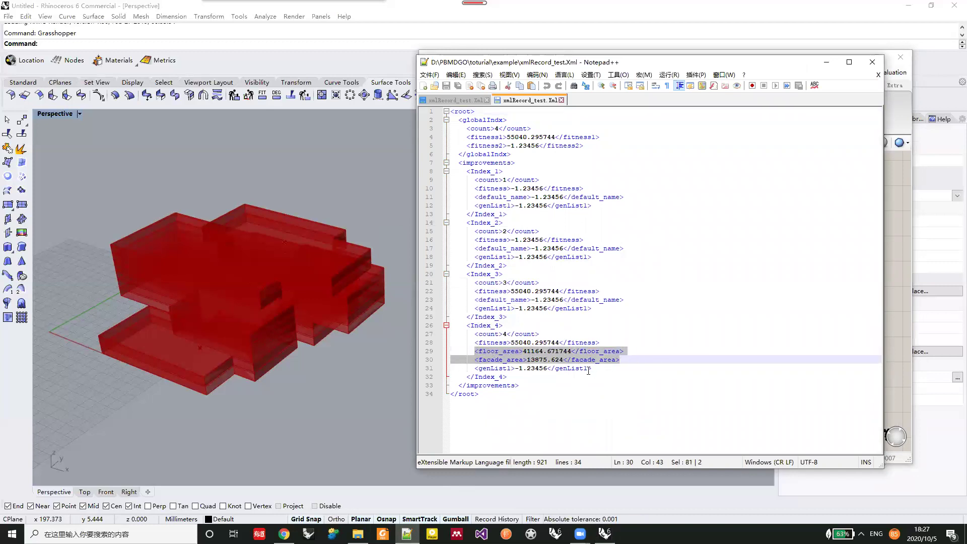
left_click(826, 65)
- Inspect the Set Boolean options of the Recorder's RecordAll input and close them without choosing another value
scroll(664, 353, "up", 2)
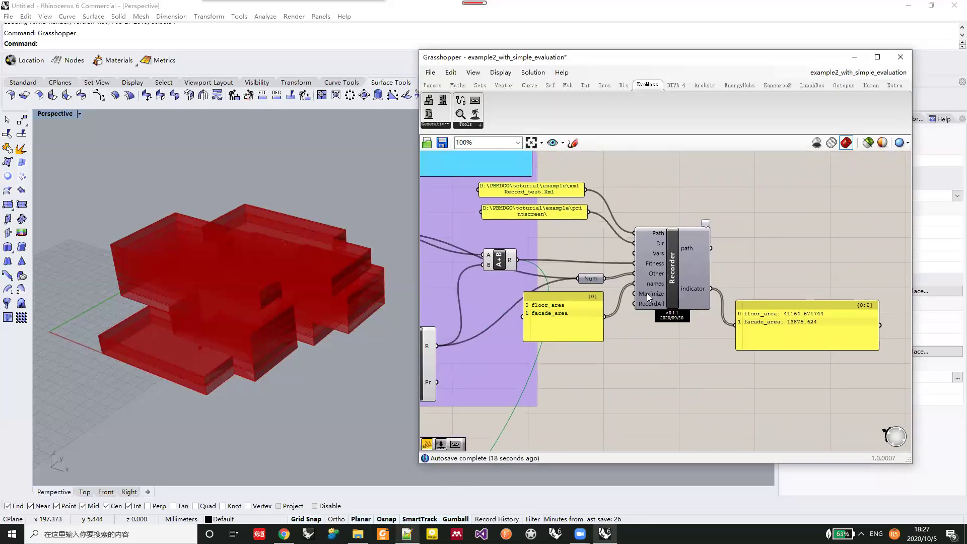
mouse_move(647, 293)
right_click(652, 305)
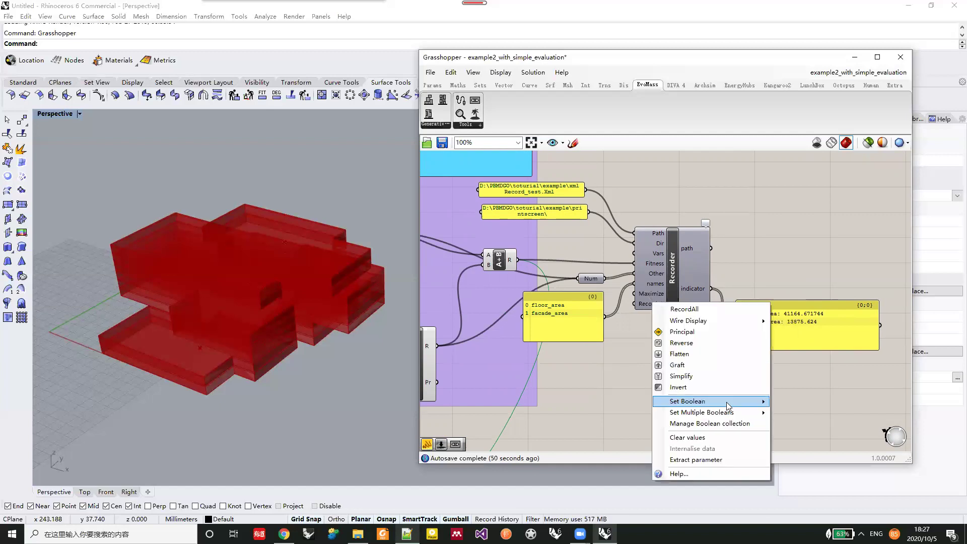
mouse_move(728, 405)
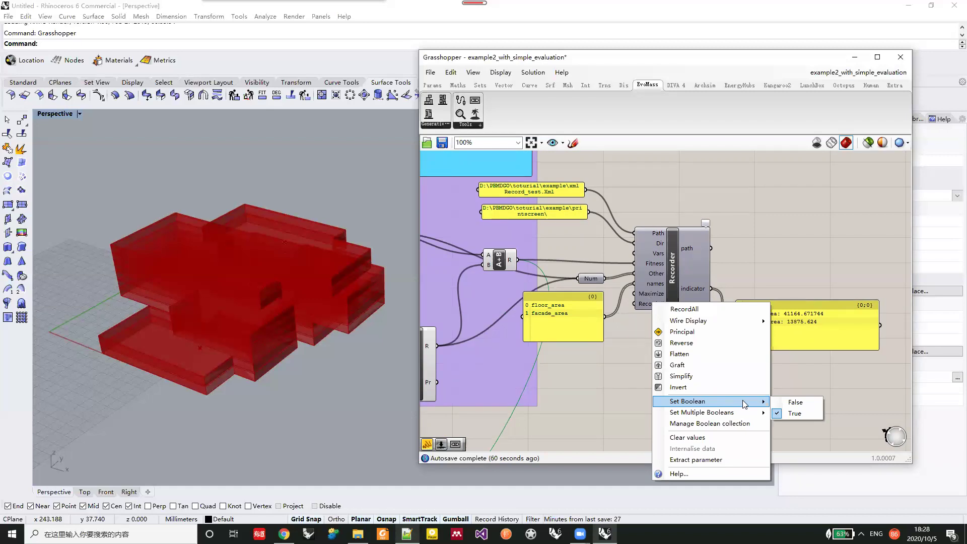
left_click(599, 396)
- Switch to File Explorer, delete xmlRecord_test.Xml from the example folder and open the printscreen folder
scroll(610, 386, "down", 2)
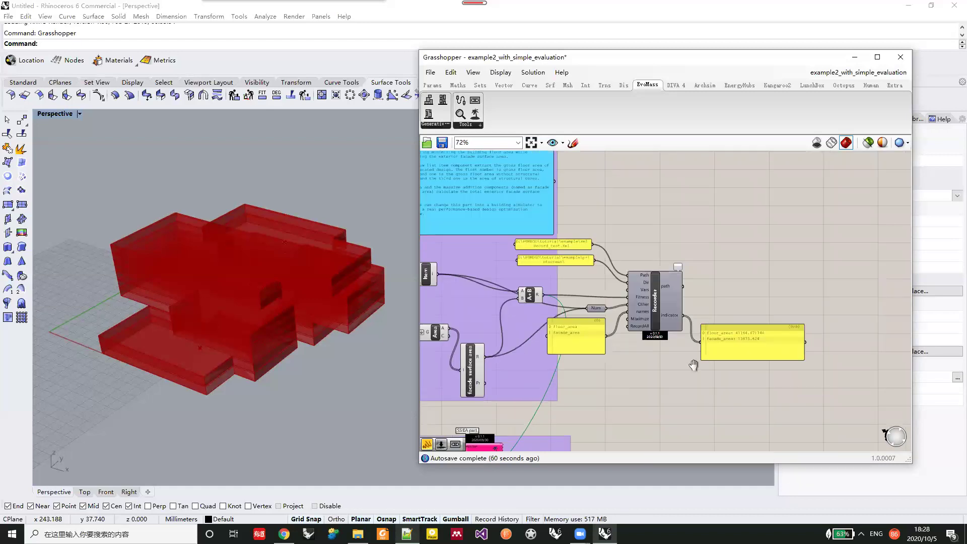
right_click_drag(606, 379, 723, 351)
right_click_drag(677, 326, 732, 294)
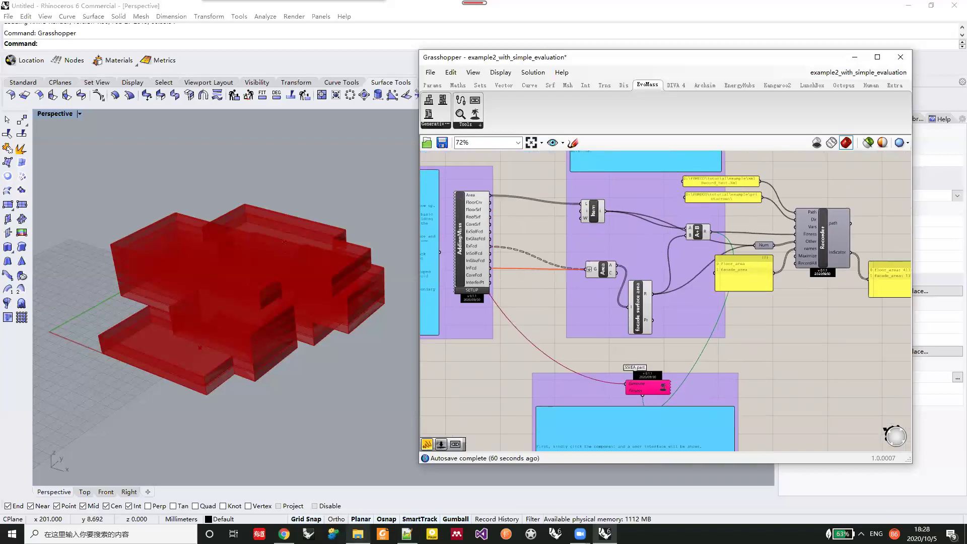
left_click(357, 534)
double_click(277, 388)
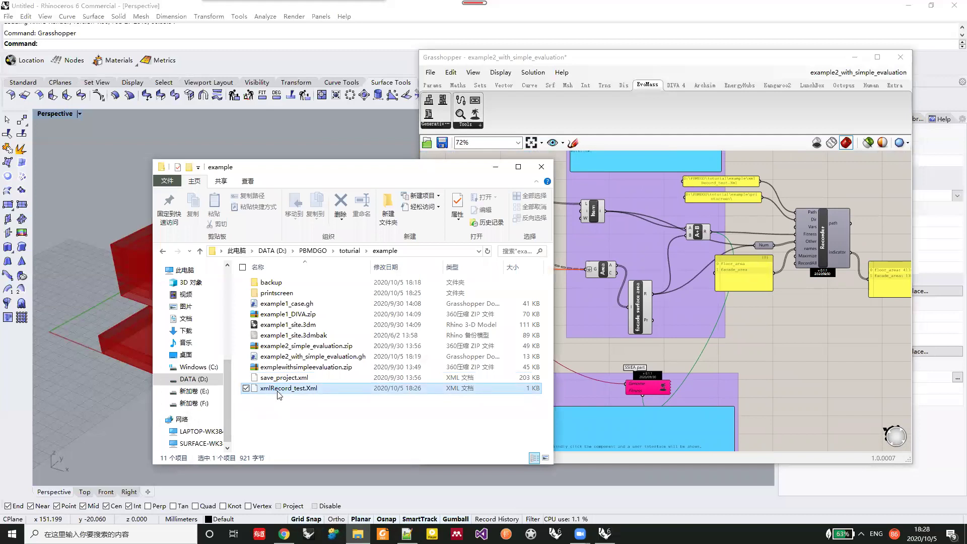
right_click(275, 389)
left_click(303, 366)
double_click(276, 292)
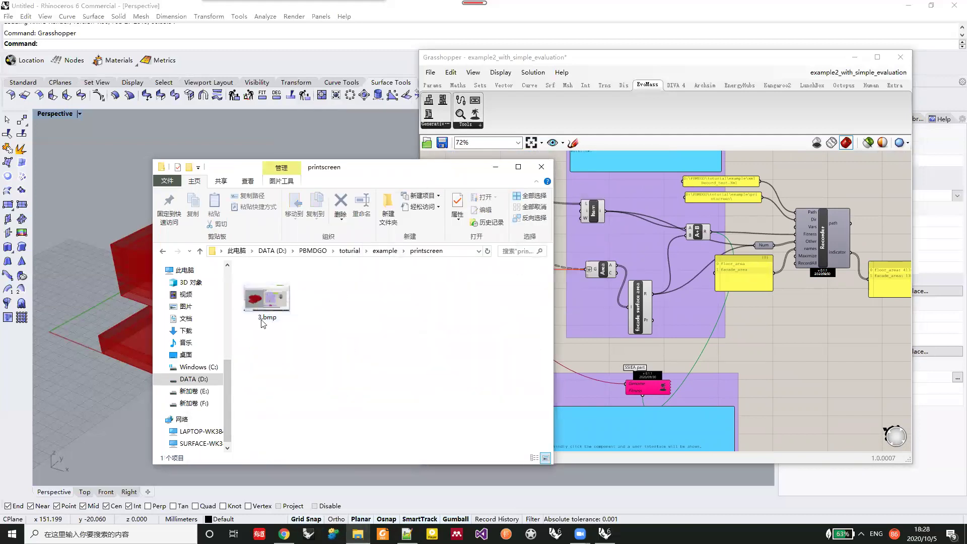
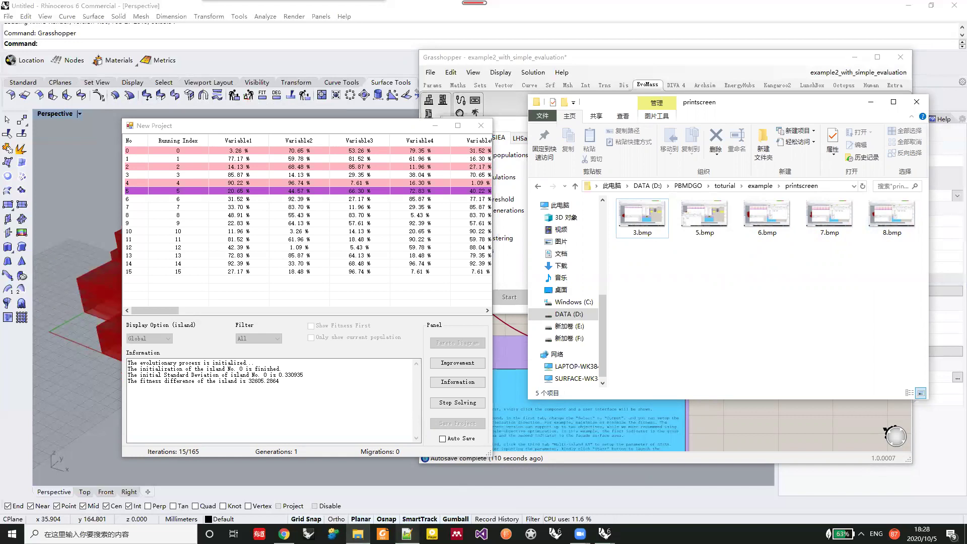
- Reload xmlRecord_test.Xml in Notepad++ during the optimization and examine the recorded fitness, floor_area and facade_area of each iteration
left_click(499, 308)
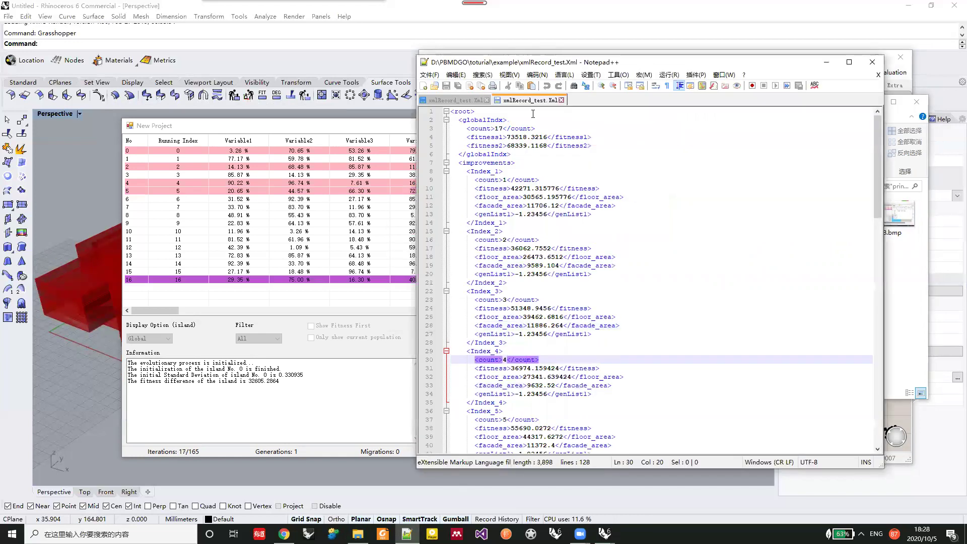
scroll(507, 320, "down", 20)
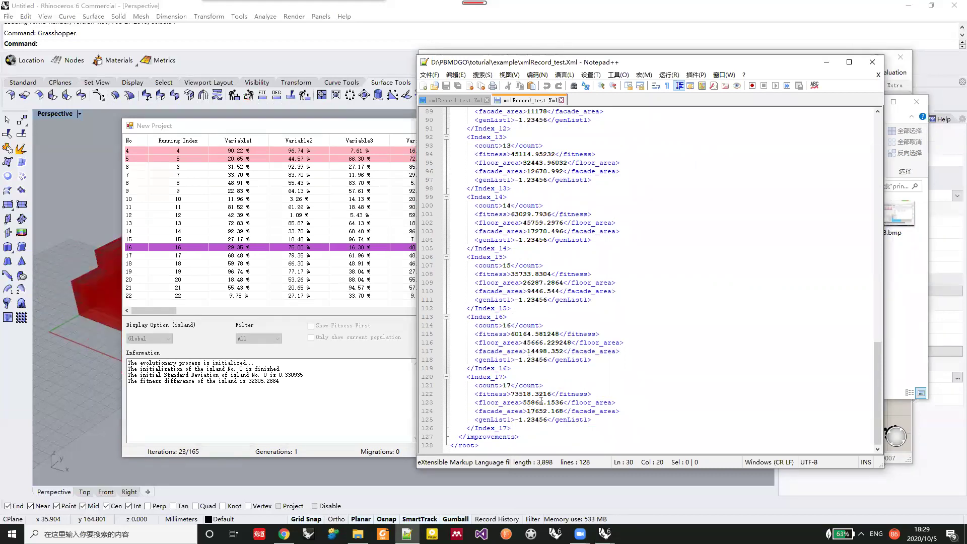
left_click(647, 248)
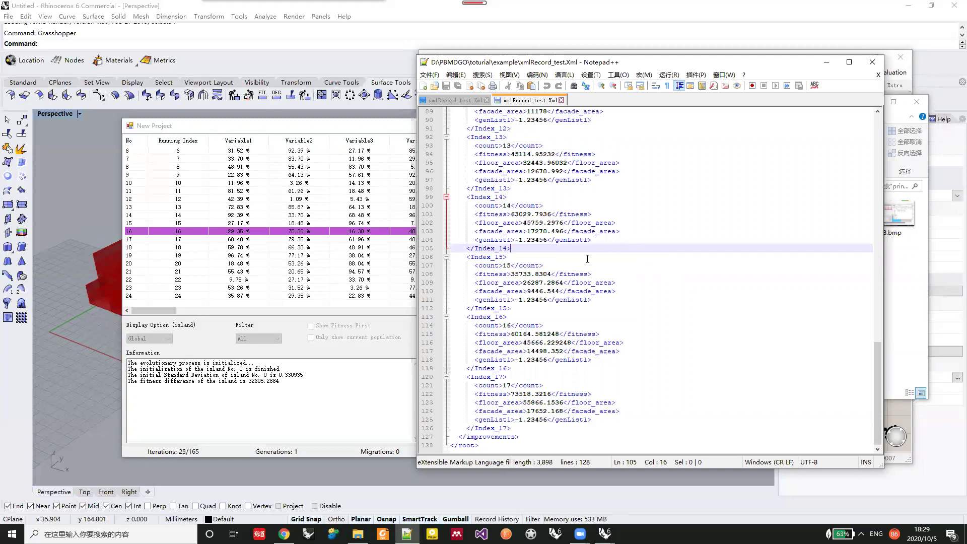
left_click(560, 325)
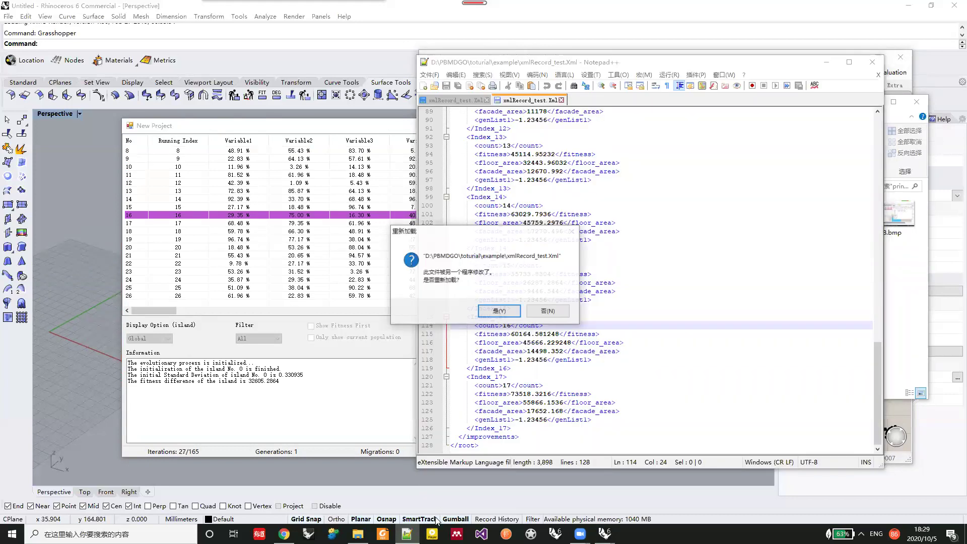
left_click(499, 310)
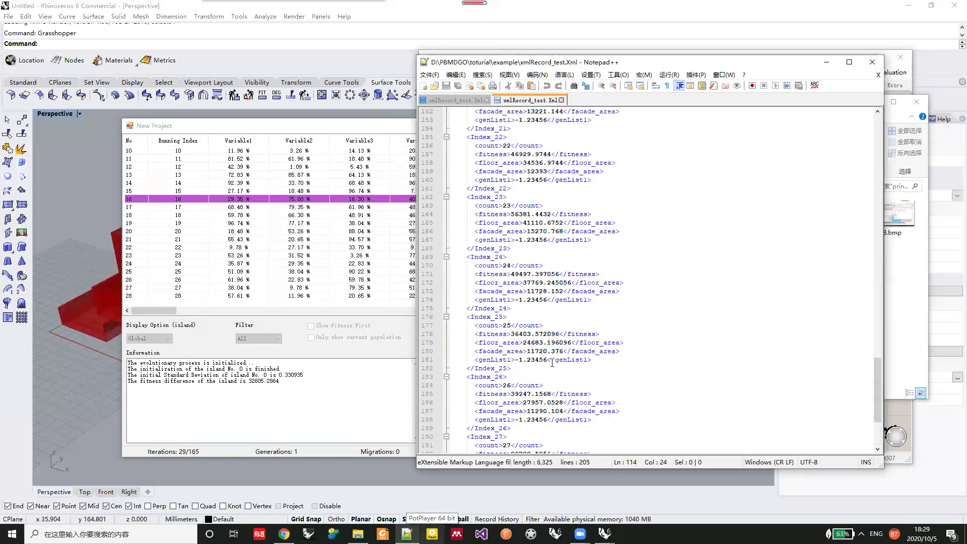
scroll(574, 383, "down", 5)
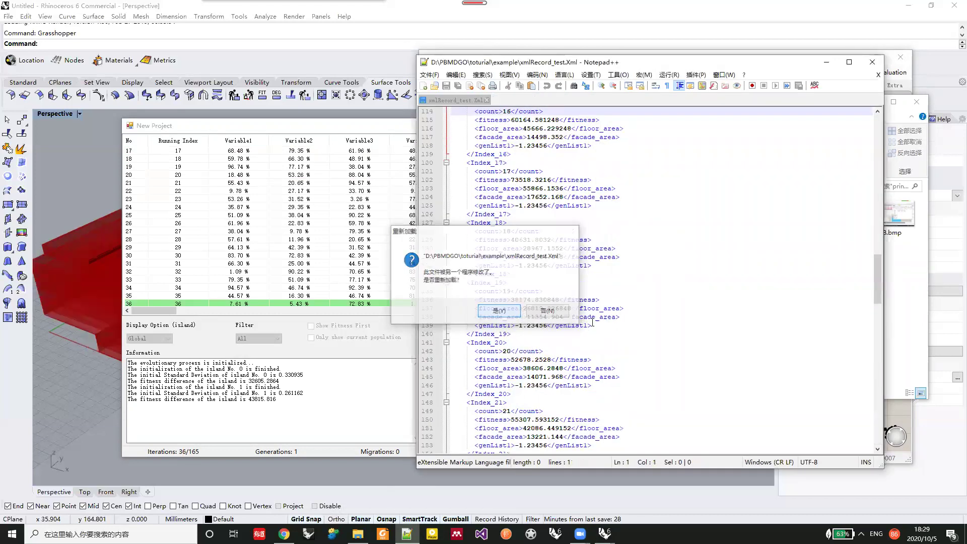
- Stop the running optimization and close the New Project window
left_click(385, 342)
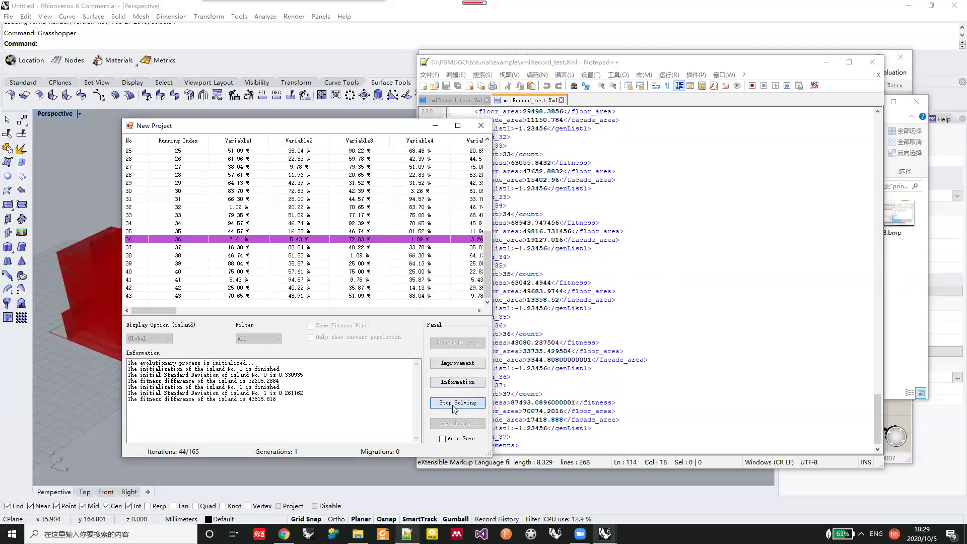
left_click(455, 404)
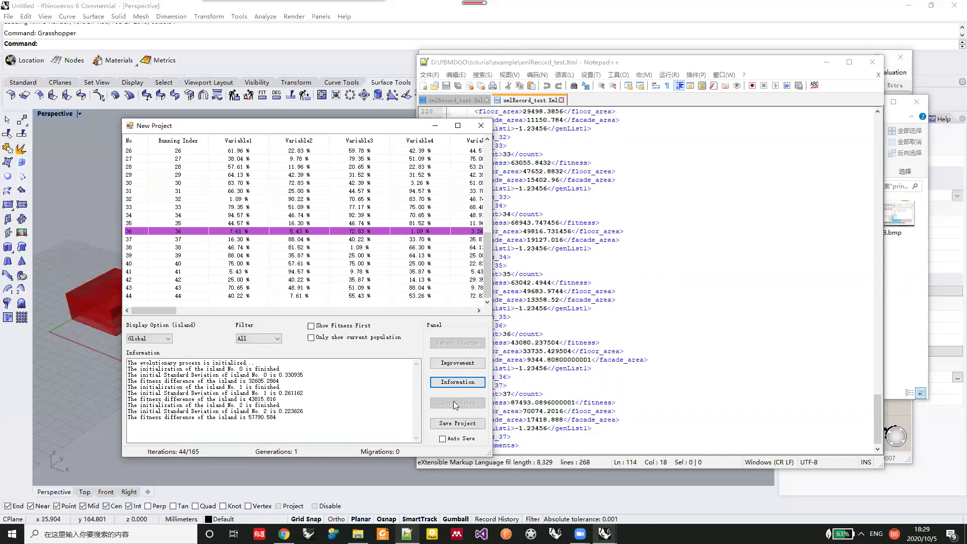
left_click(481, 125)
- Reload xmlRecord_test.Xml after stopping the optimization and check the last recorded entries at the end of the file
left_click(499, 311)
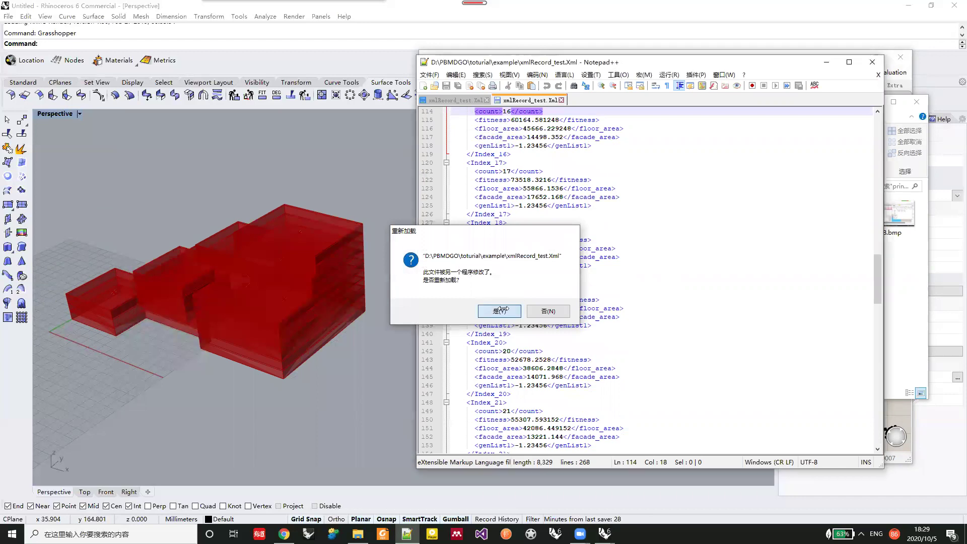
scroll(879, 343, "down", 20)
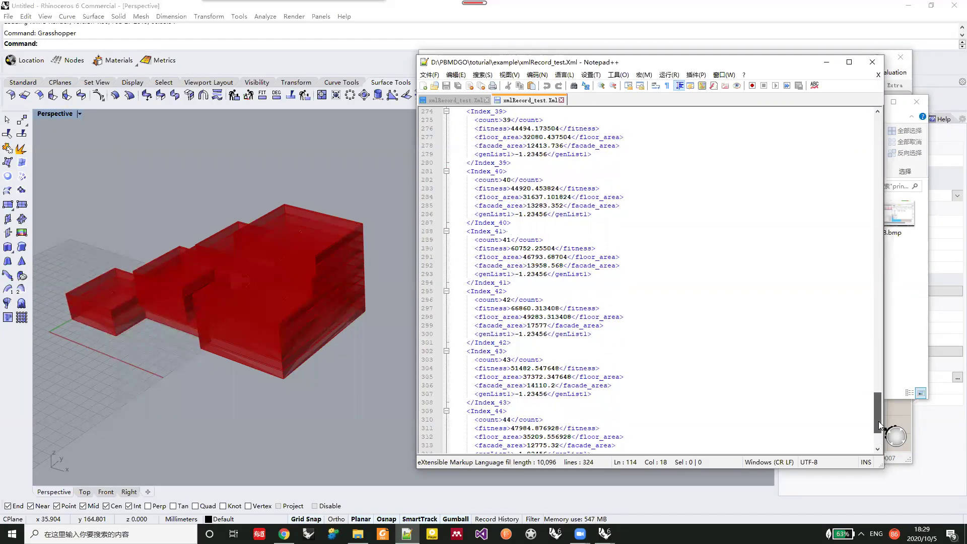
scroll(873, 429, "down", 1)
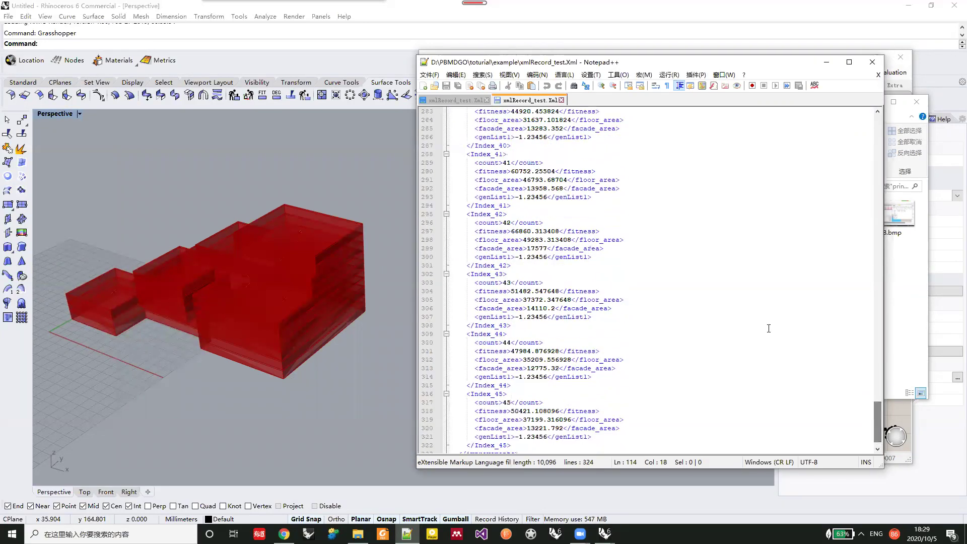
- Minimize the Notepad++ and printscreen folder windows and close the SSIEA dialog to return to the Grasshopper definition
left_click(826, 63)
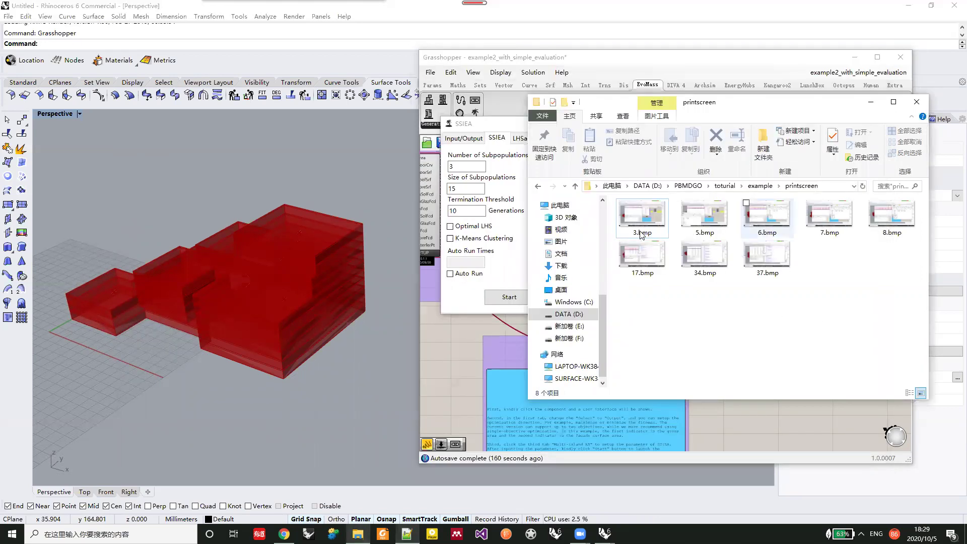
left_click(873, 103)
left_click(648, 122)
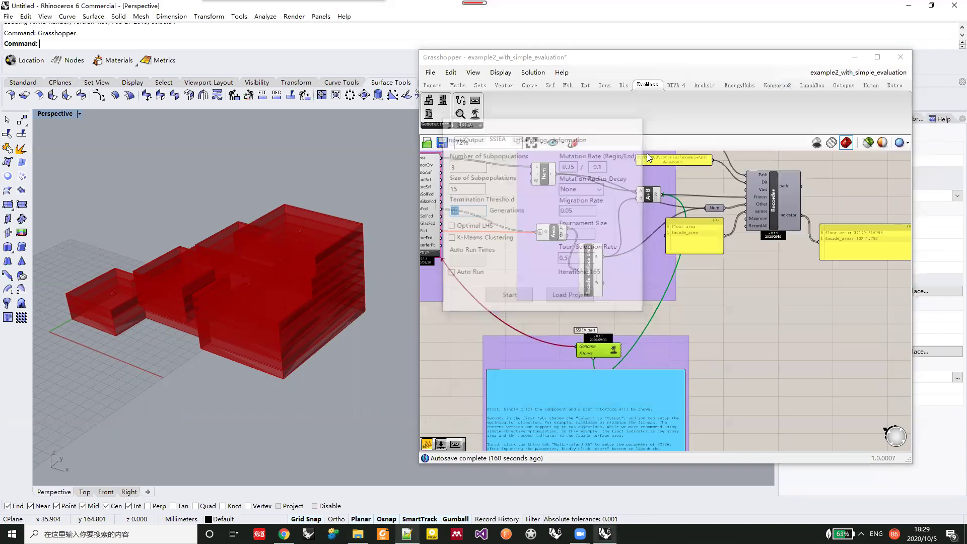
scroll(648, 217, "down", 3)
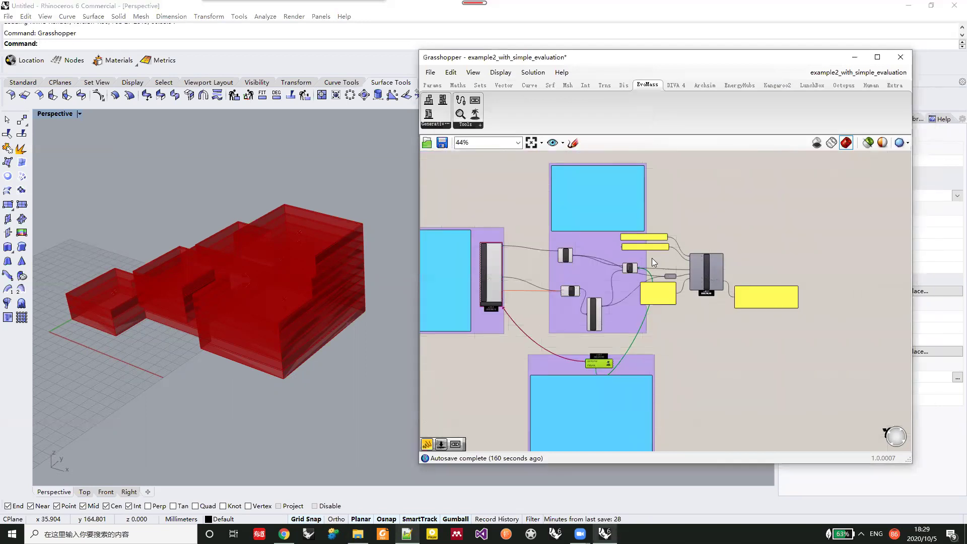
scroll(757, 262, "up", 4)
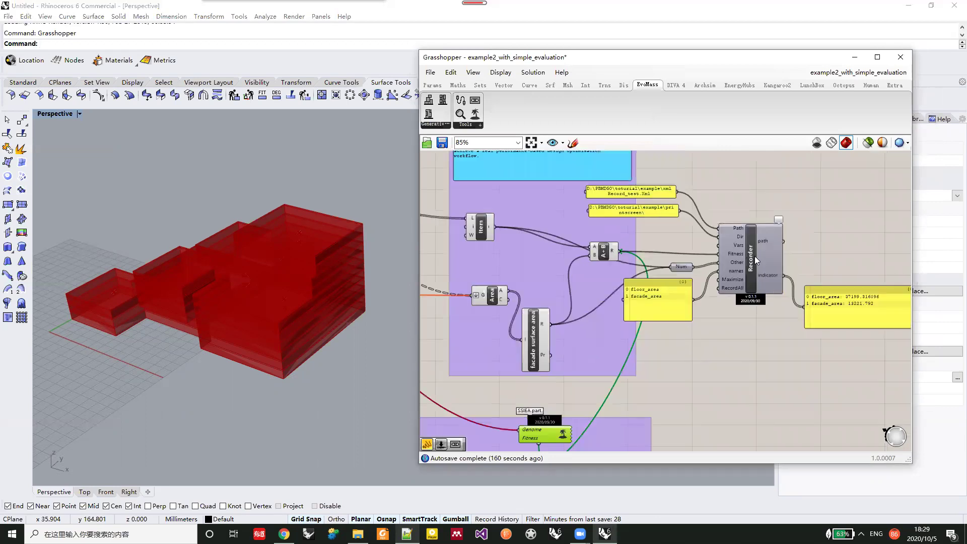
scroll(715, 274, "down", 3)
scroll(602, 246, "down", 2)
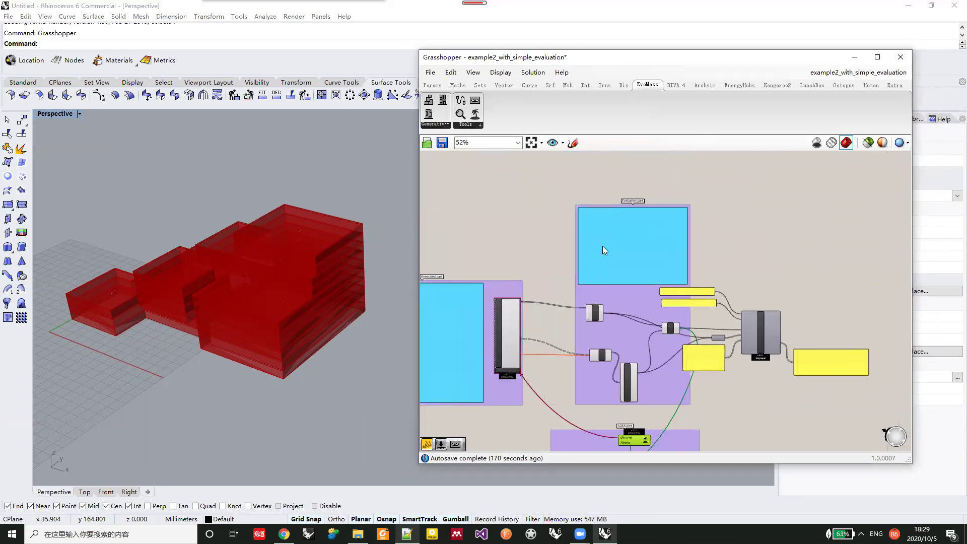